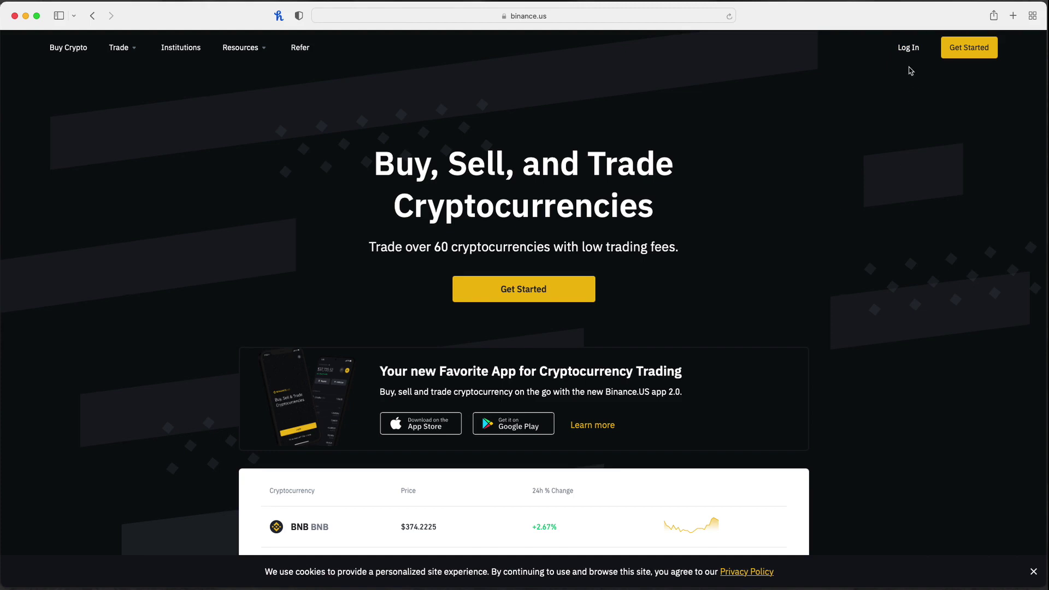
# Go to the Binance.US account Log In page from the top navigation bar.
pyautogui.click(908, 47)
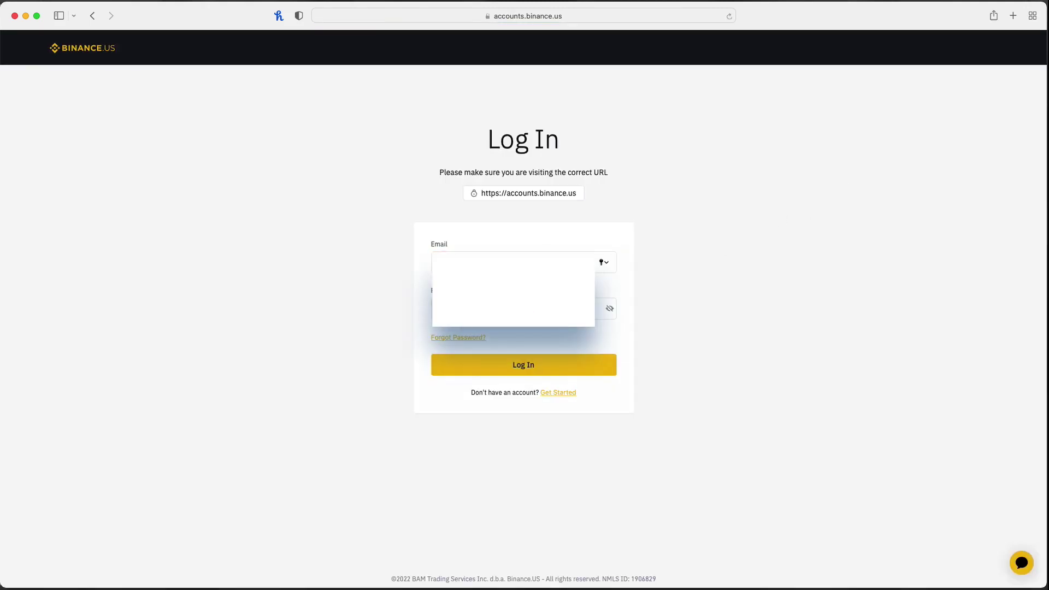
# Submit the login credentials and complete two-factor SMS verification to sign in.
pyautogui.click(537, 364)
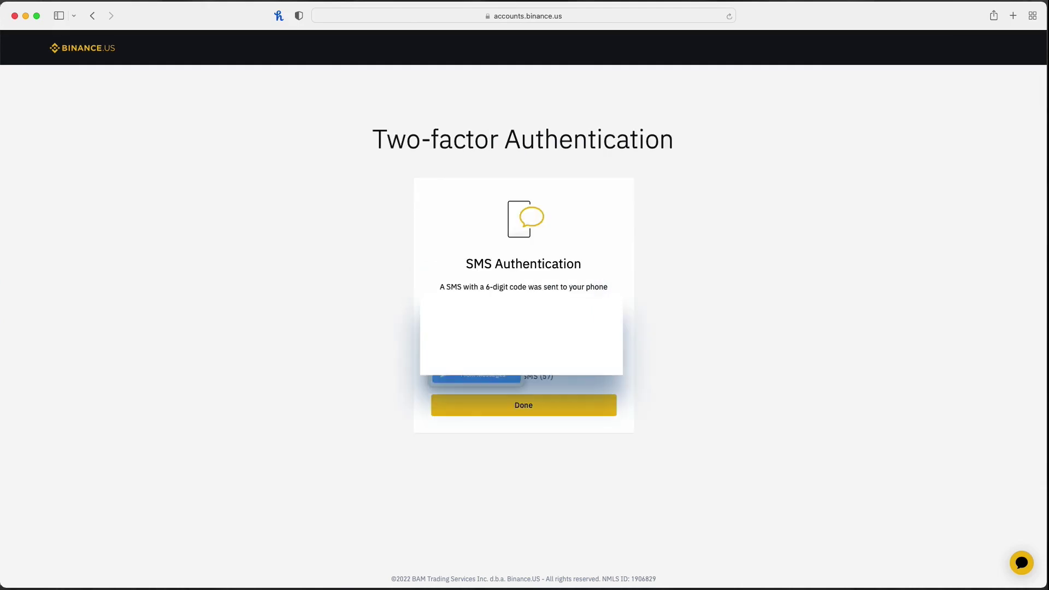
pyautogui.click(460, 376)
pyautogui.click(465, 402)
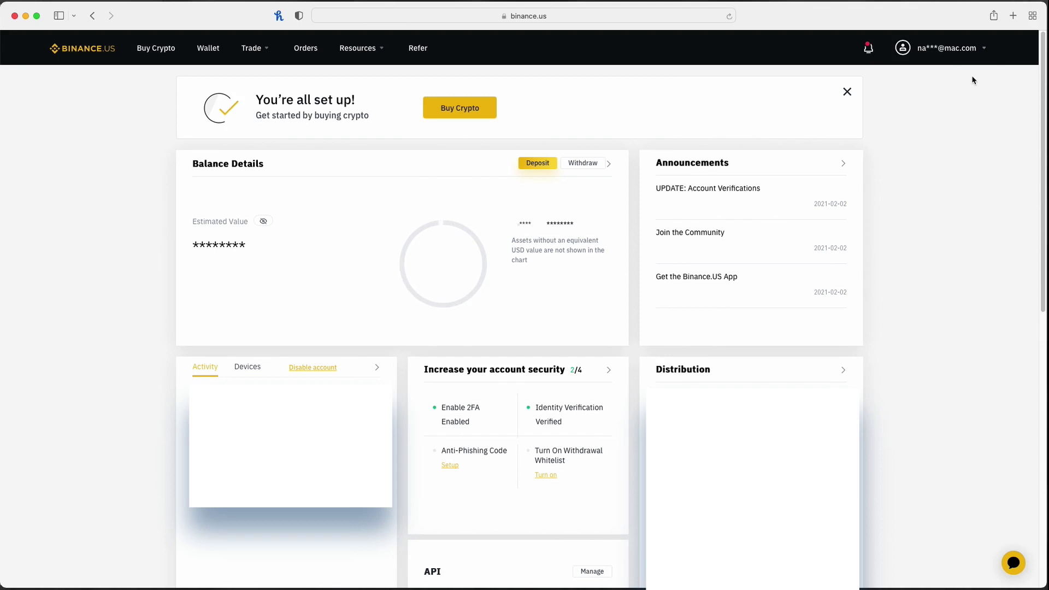
pyautogui.moveTo(947, 48)
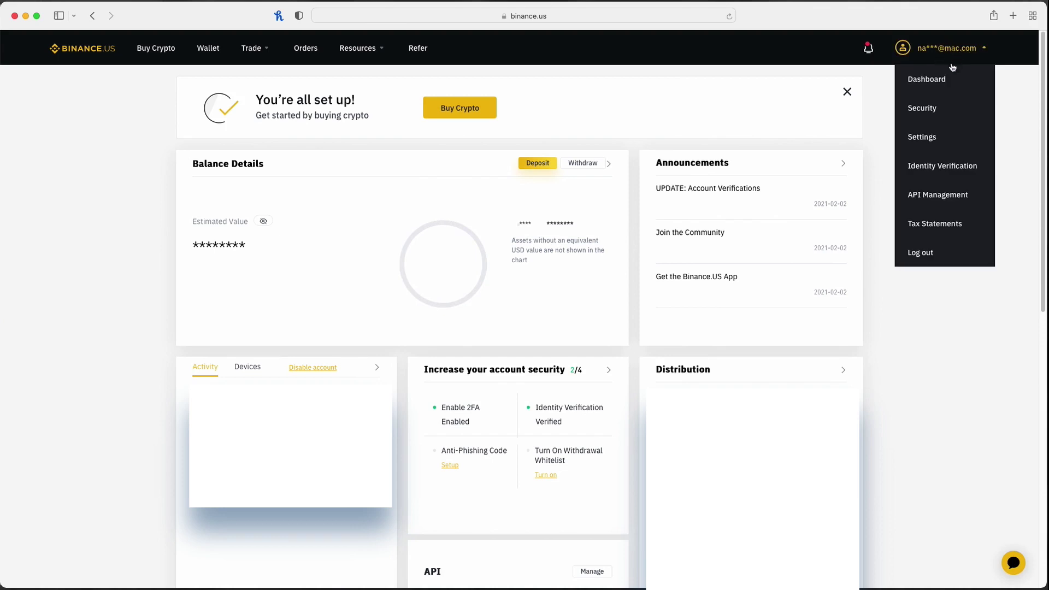
# Navigate to the Tax Statements page from the account dropdown.
pyautogui.click(935, 223)
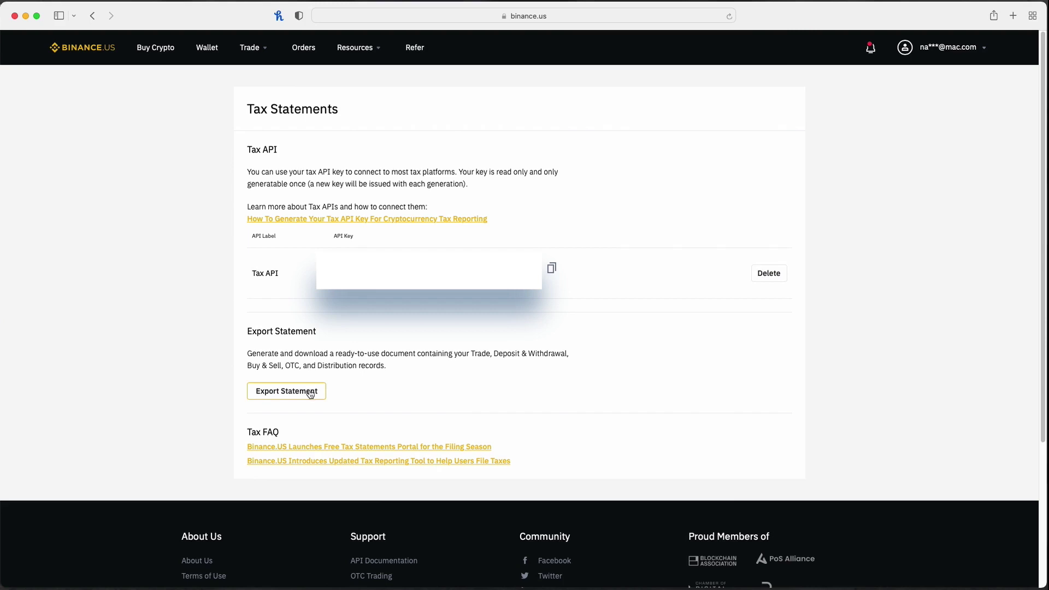
# Generate a Quarterly Report statement for Q4 2021 from the Export Statement dialog.
pyautogui.click(310, 394)
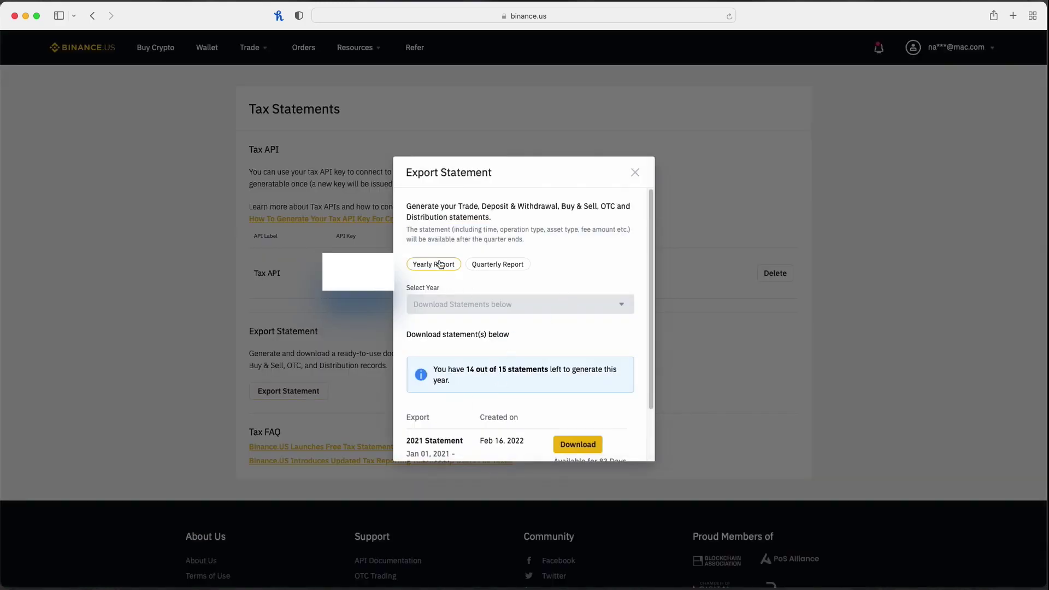
pyautogui.click(486, 268)
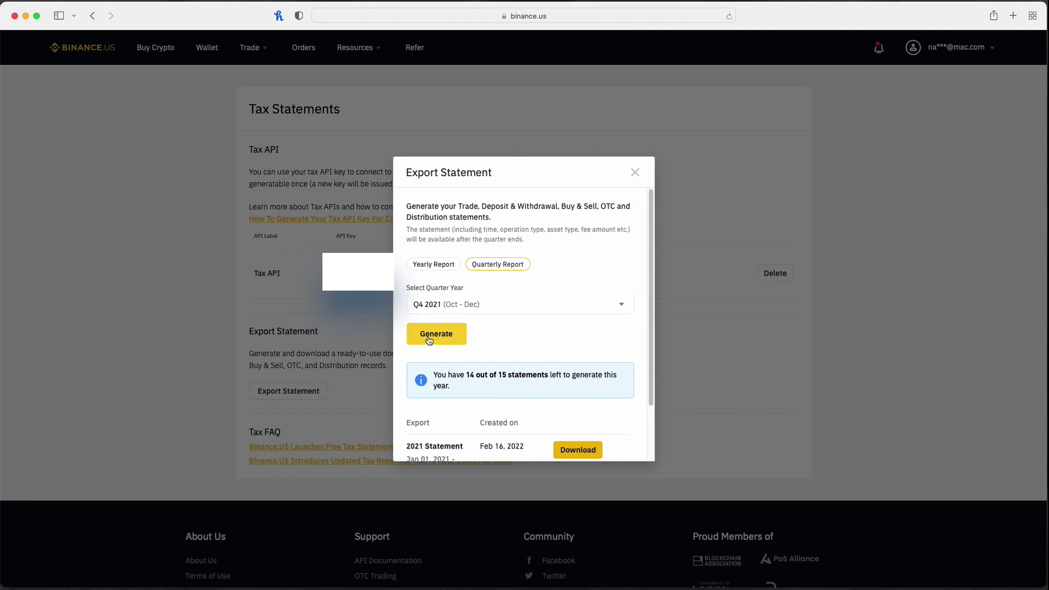
pyautogui.scroll(-2, 506, 343)
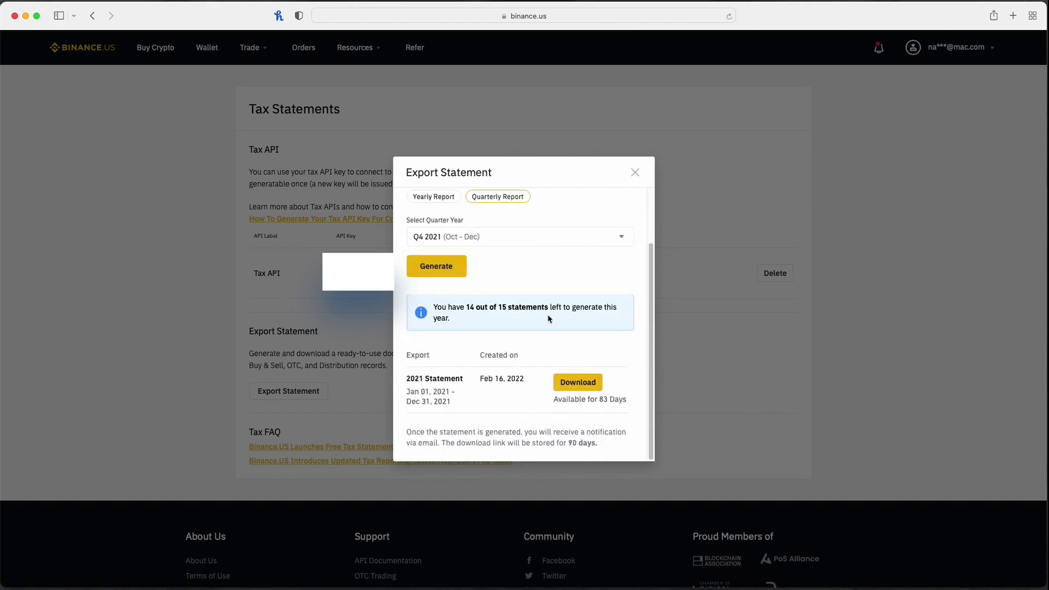
pyautogui.scroll(1, 599, 323)
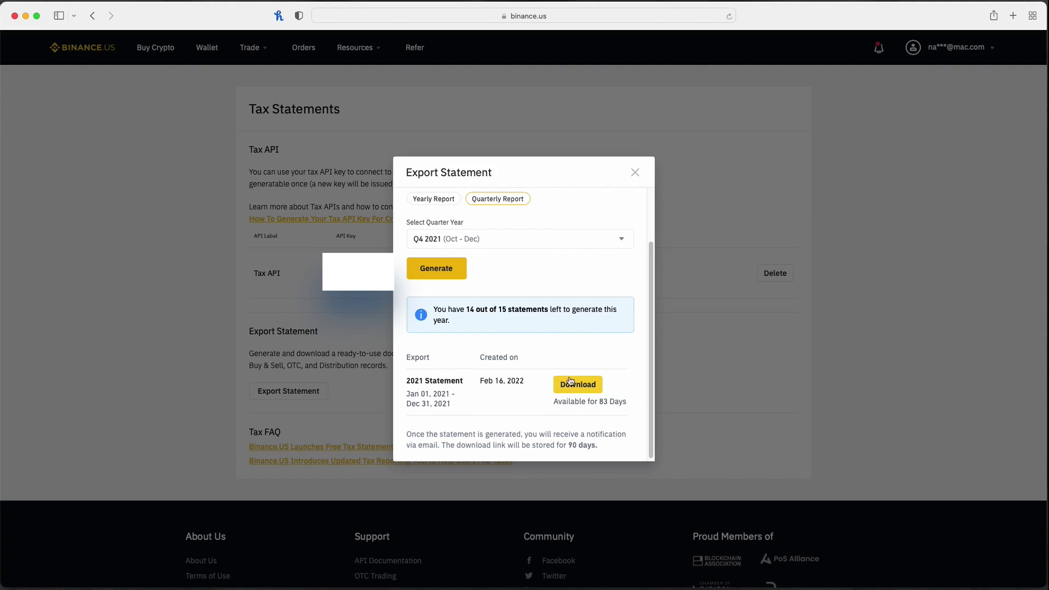
pyautogui.scroll(3, 449, 378)
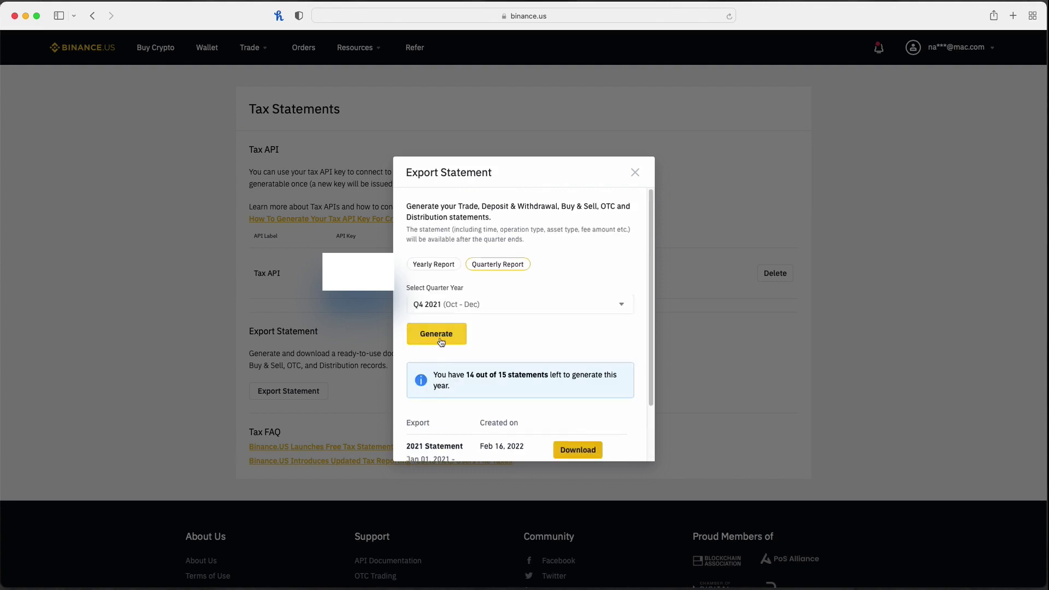
pyautogui.click(440, 339)
pyautogui.scroll(-3, 508, 351)
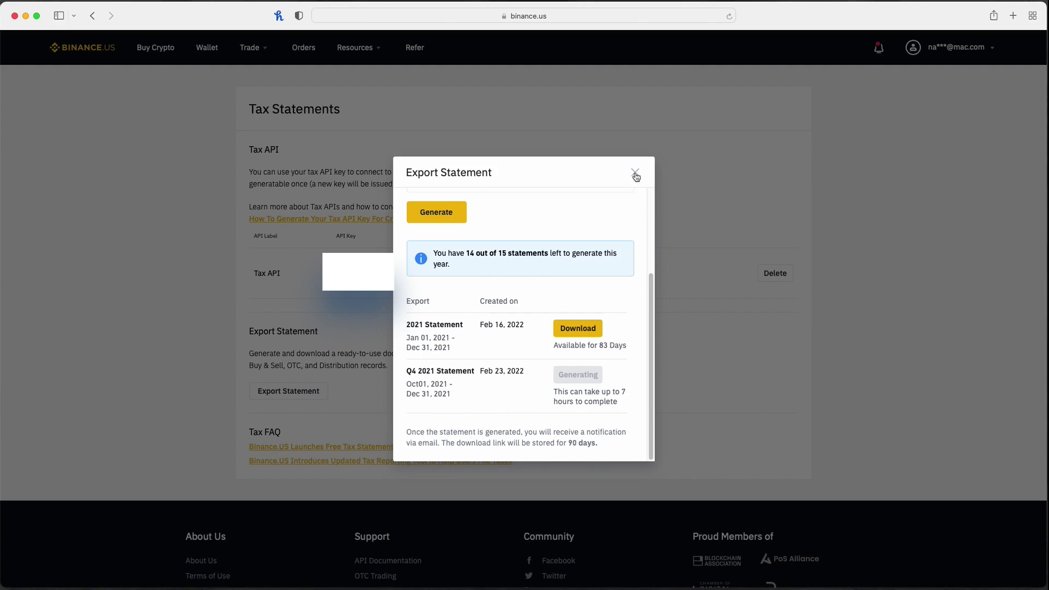
pyautogui.click(636, 176)
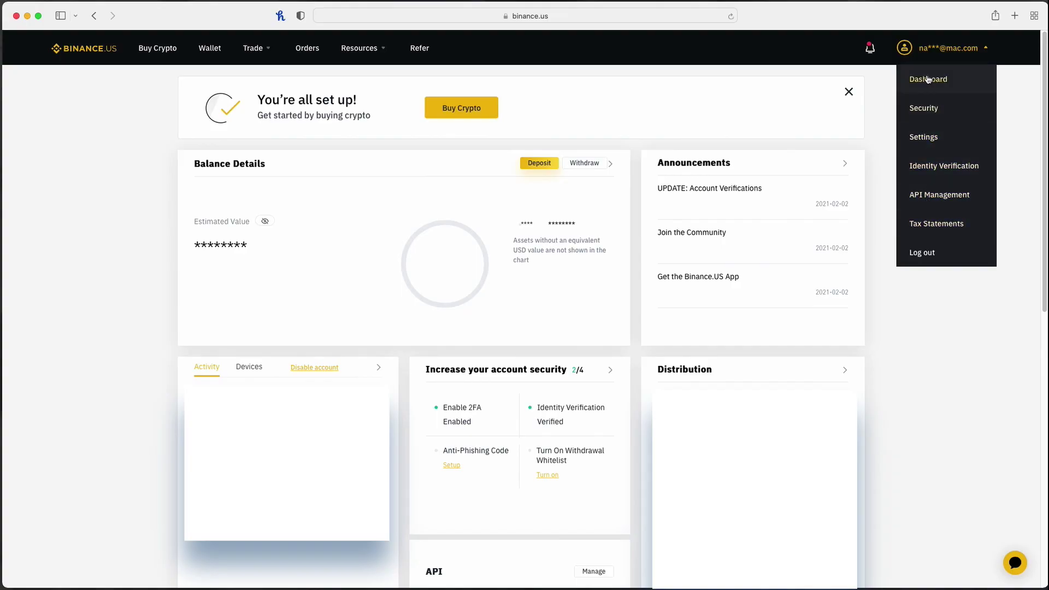
pyautogui.click(931, 229)
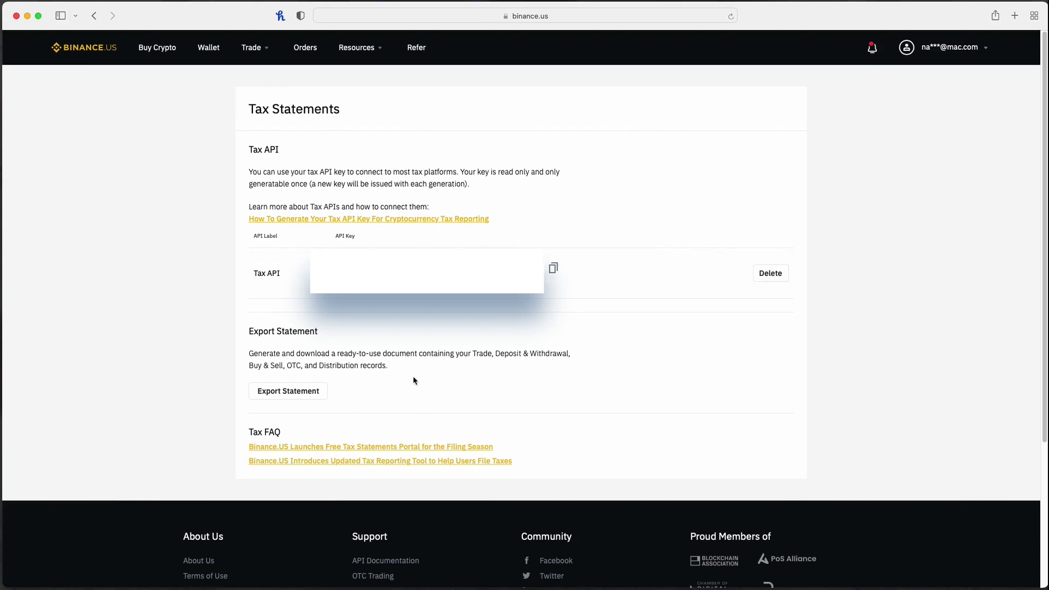
# Reopen the Export Statement dialog listing the downloadable 2021 and Q4 2021 statements.
pyautogui.click(313, 393)
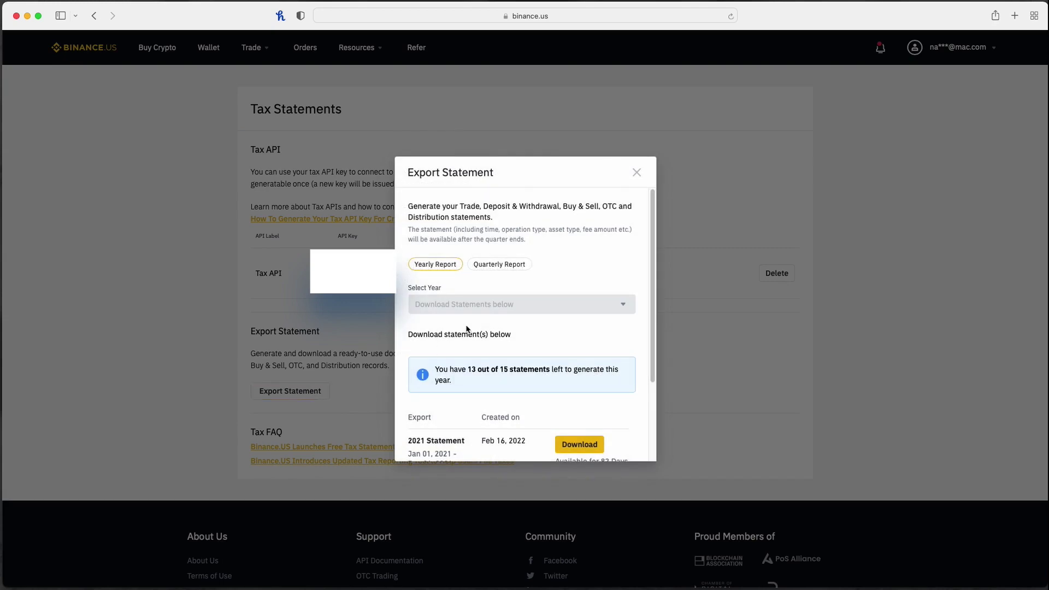